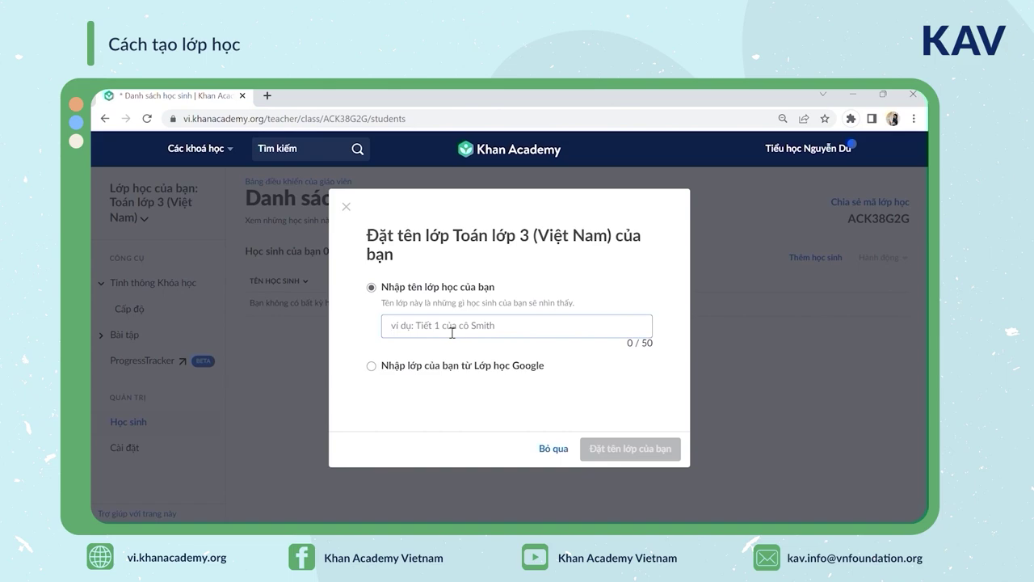
Name the class 'Toán 3A' followed by the teacher's name and confirm it
{"action": "type", "text": "Toán 3"}
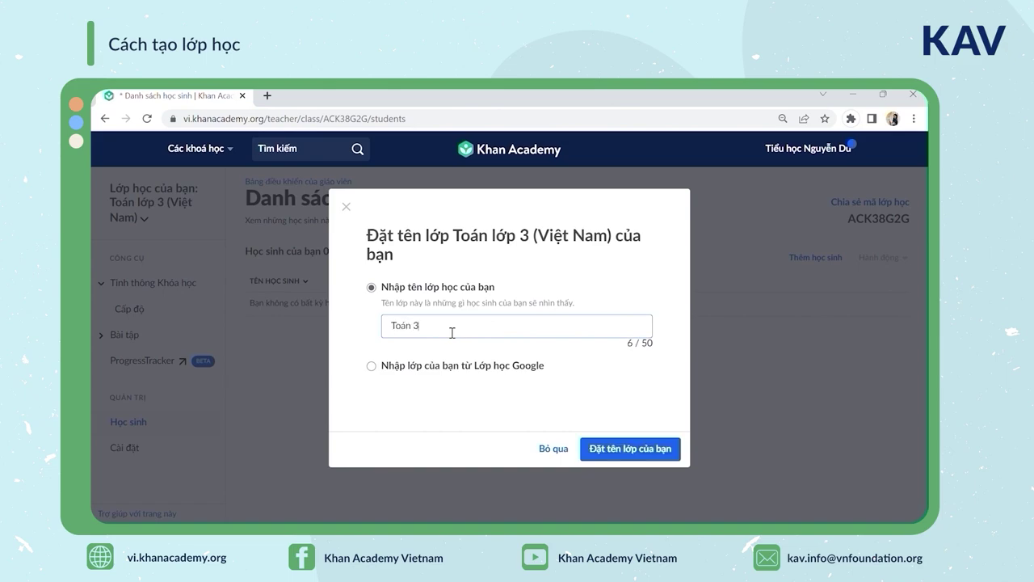
{"action": "type", "text": "A - Cô Hóng"}
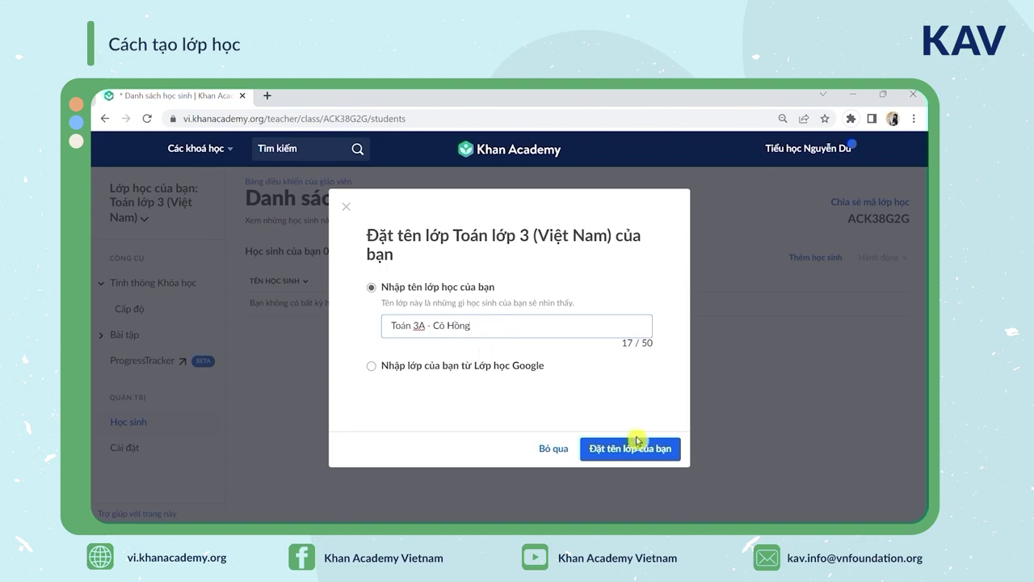
{"action": "left_click", "coordinate": [654, 453]}
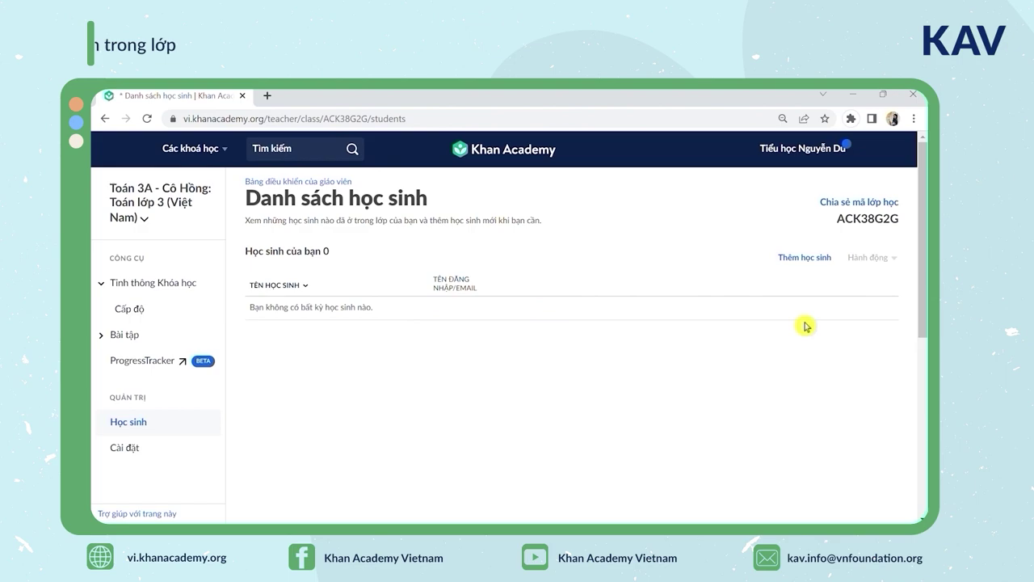
Open the add-students dialog from the class's empty student list
{"action": "left_click", "coordinate": [824, 259]}
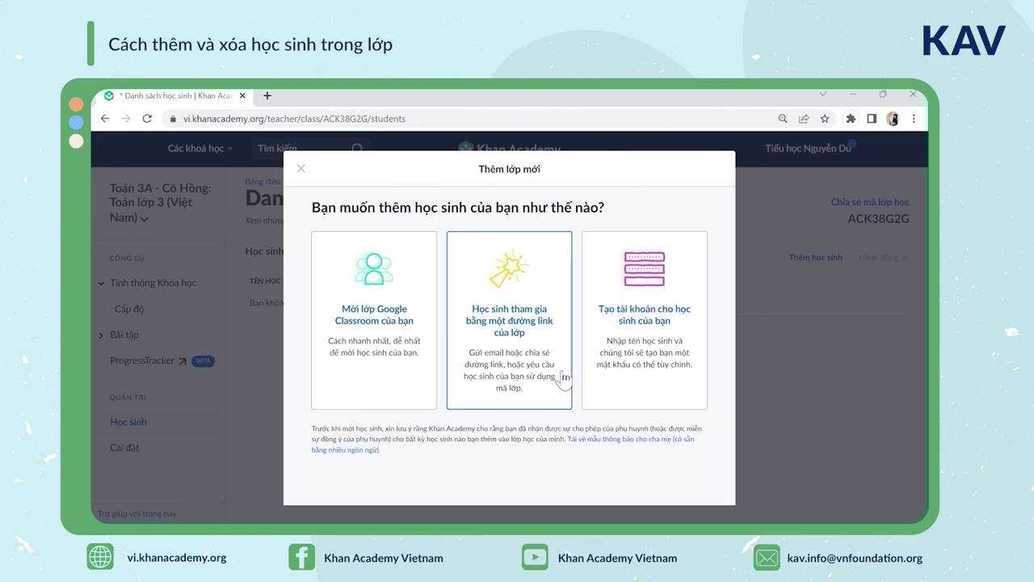
Choose to create student accounts yourself and enter the first student's full name
{"action": "left_click", "coordinate": [647, 378]}
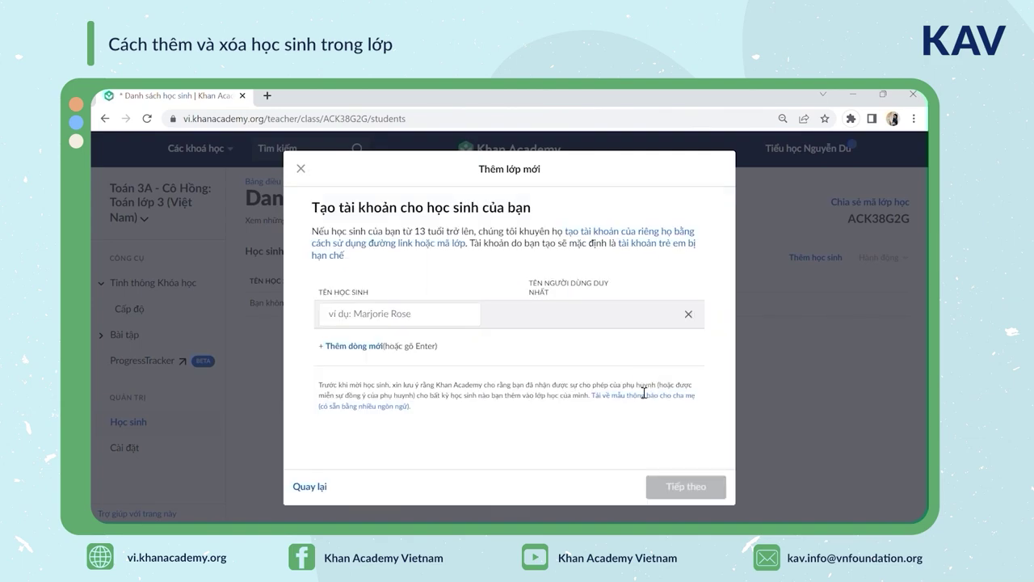
{"action": "left_click", "coordinate": [399, 324]}
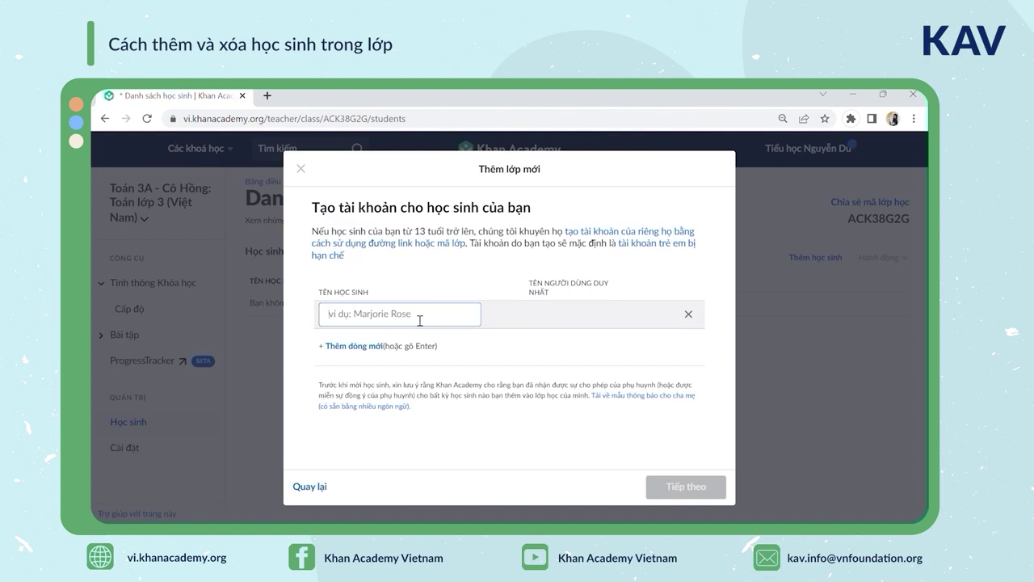
{"action": "type", "text": "Trần Văn A"}
{"action": "left_click", "coordinate": [565, 343]}
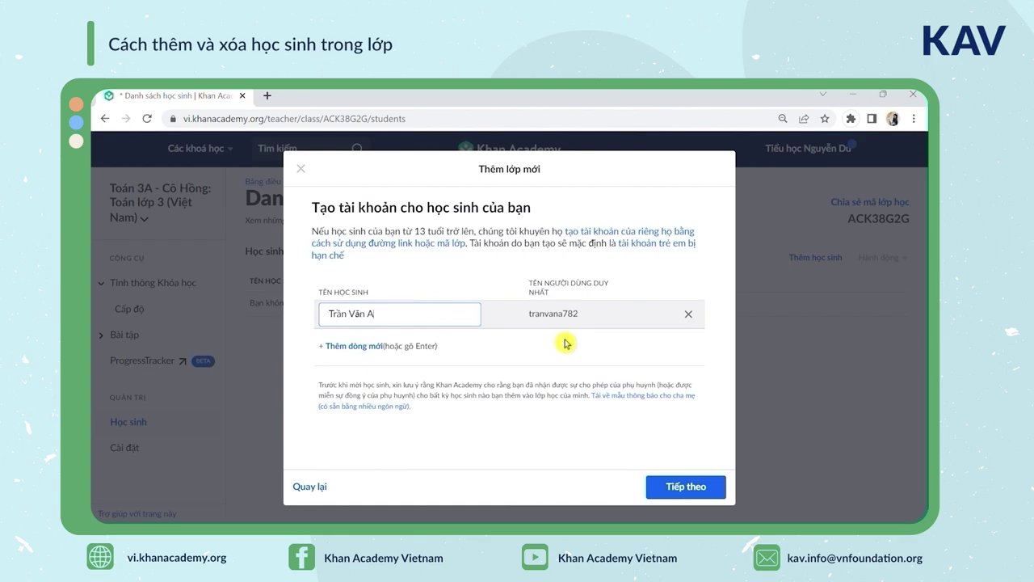
Add a second student whose name is written without diacritics, then remove the extra empty row
{"action": "left_click", "coordinate": [347, 346]}
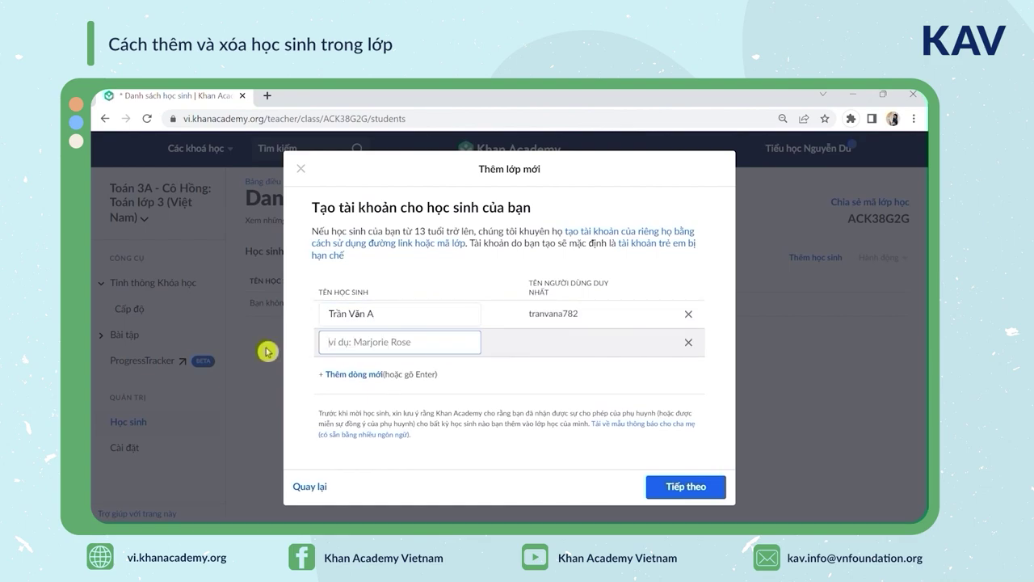
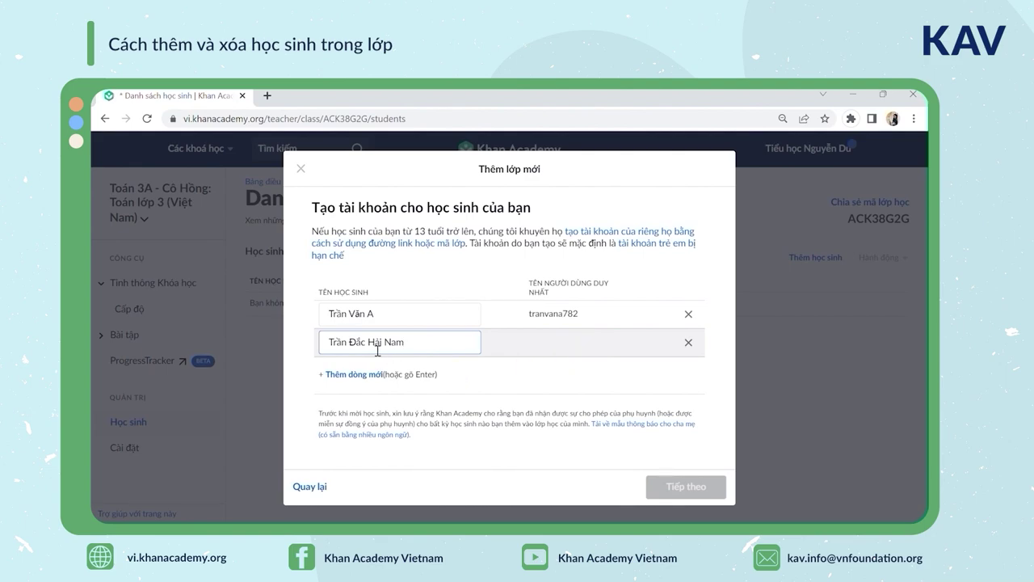
{"action": "left_click_drag", "start_coordinate": [363, 341], "coordinate": [305, 348]}
{"action": "key", "text": "BackSpace"}
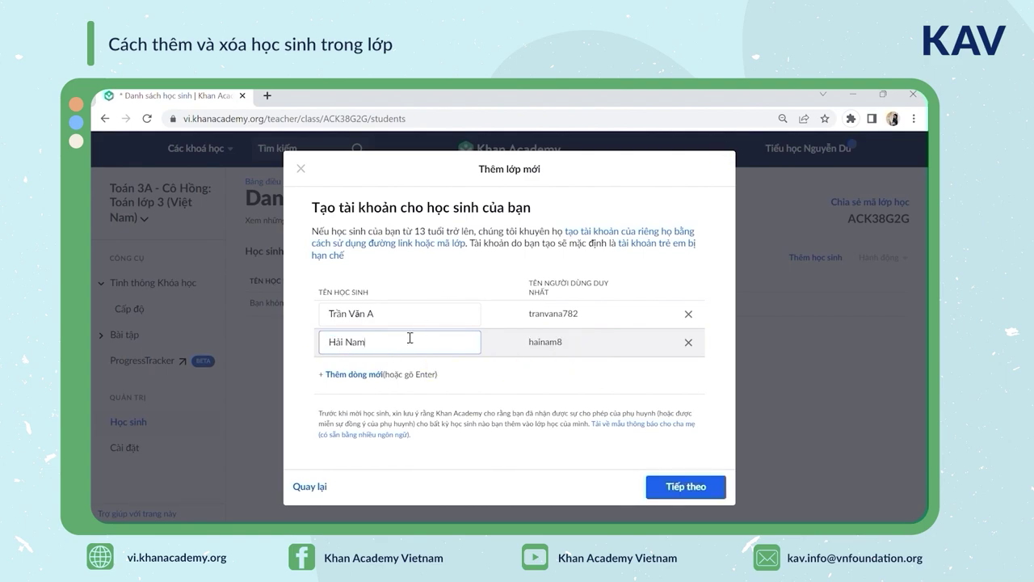
{"action": "left_click_drag", "start_coordinate": [399, 349], "coordinate": [293, 349]}
{"action": "key", "text": "BackSpace"}
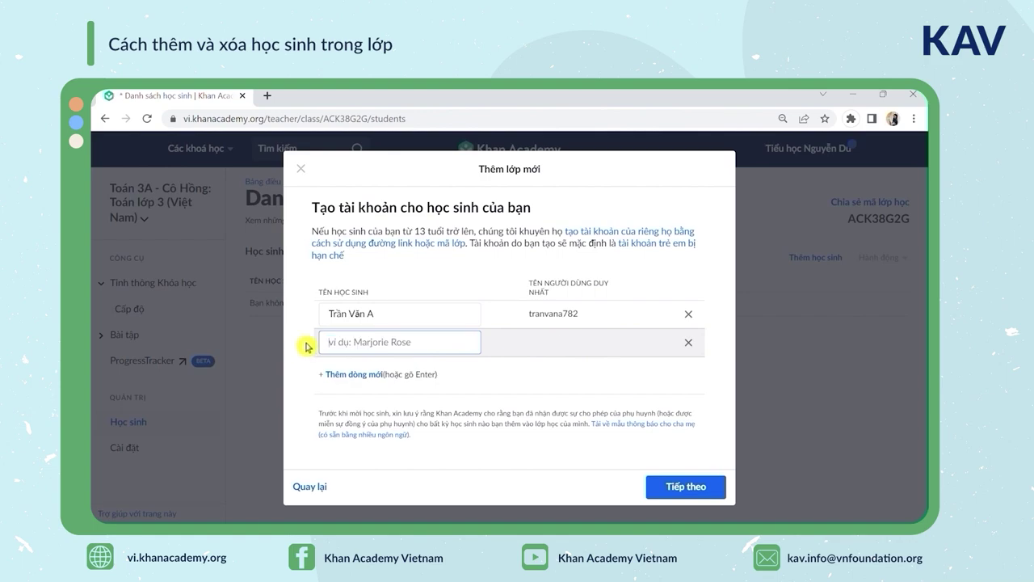
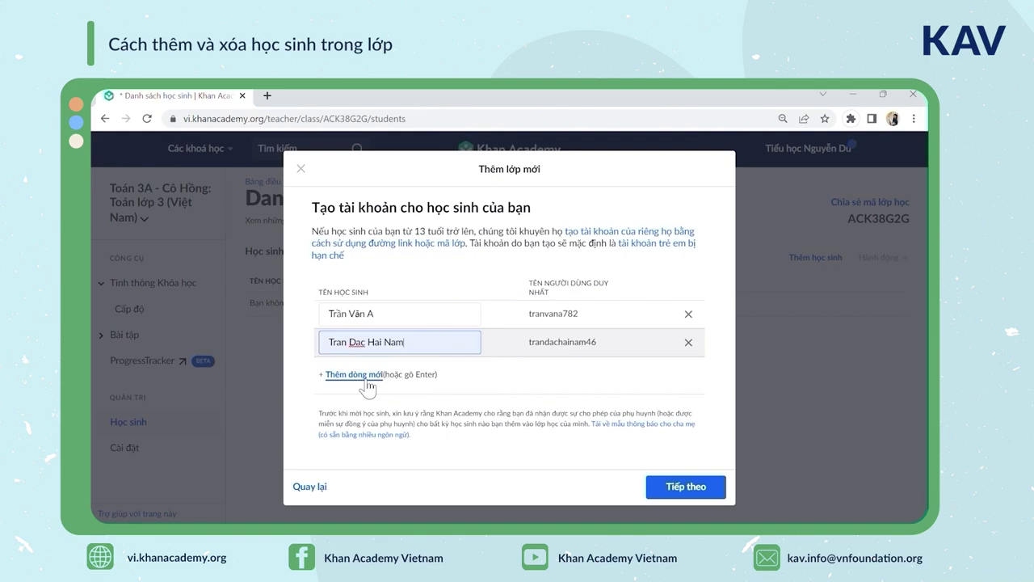
{"action": "left_click", "coordinate": [368, 379]}
{"action": "left_click", "coordinate": [596, 443]}
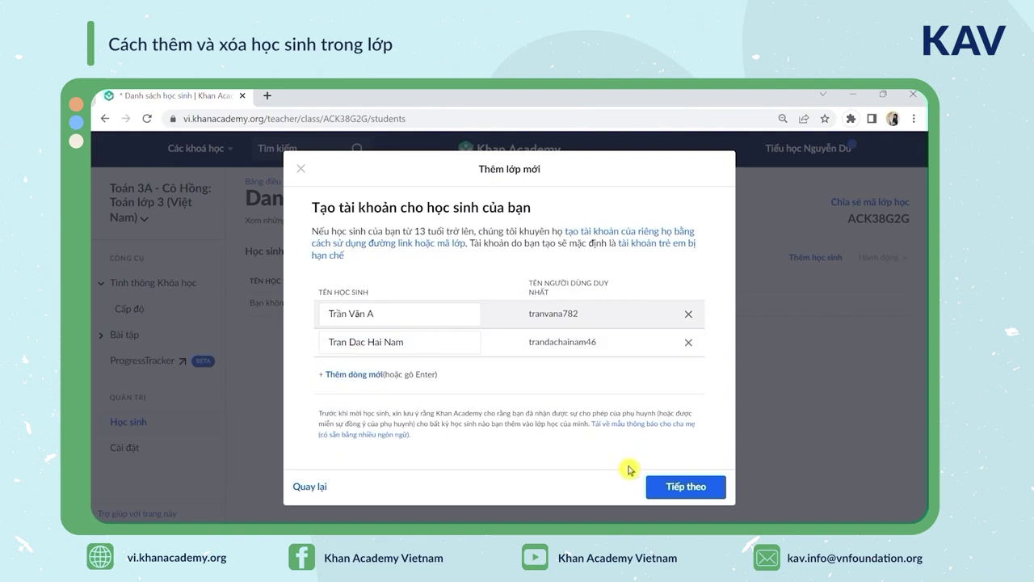
Replace both generated passwords with the same shared password and create the two accounts
{"action": "left_click", "coordinate": [667, 493]}
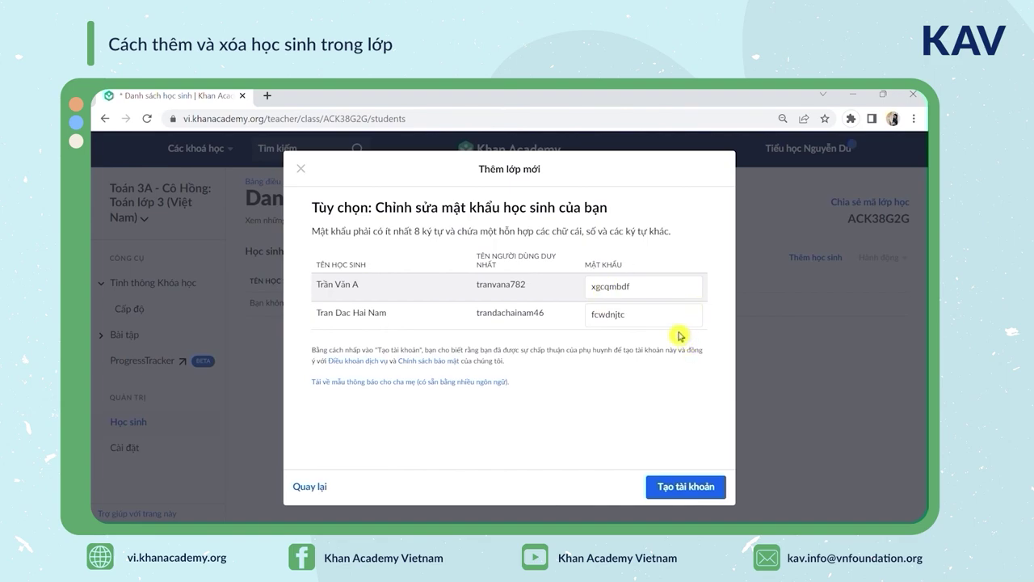
{"action": "double_click", "coordinate": [619, 293]}
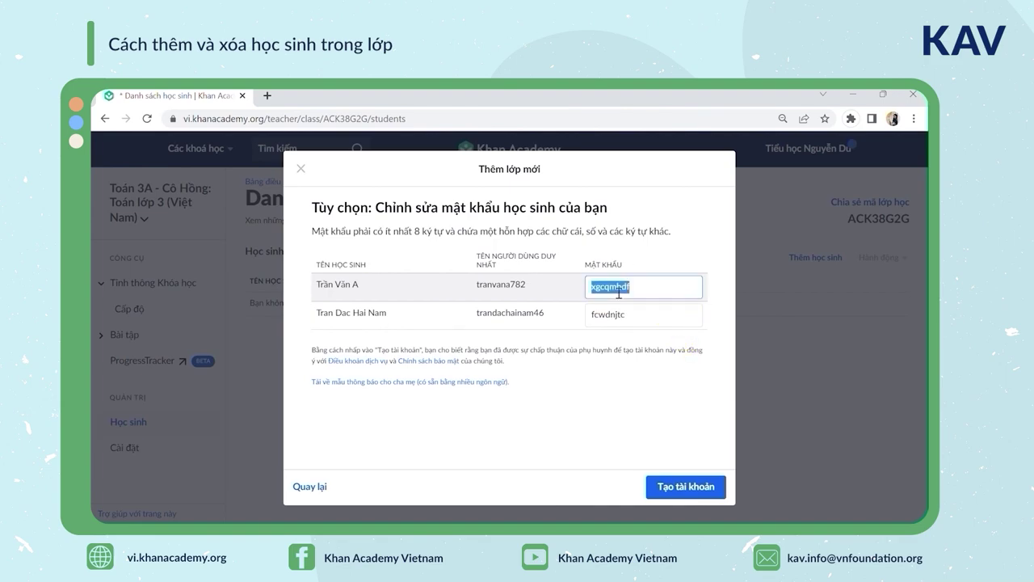
{"action": "left_click", "coordinate": [619, 292]}
{"action": "key", "text": "BackSpace"}
{"action": "key", "text": "BackSpace"}
{"action": "key", "text": "BackSpace"}
{"action": "key", "text": "BackSpace"}
{"action": "key", "text": "BackSpace"}
{"action": "key", "text": "BackSpace"}
{"action": "key", "text": "BackSpace"}
{"action": "key", "text": "BackSpace"}
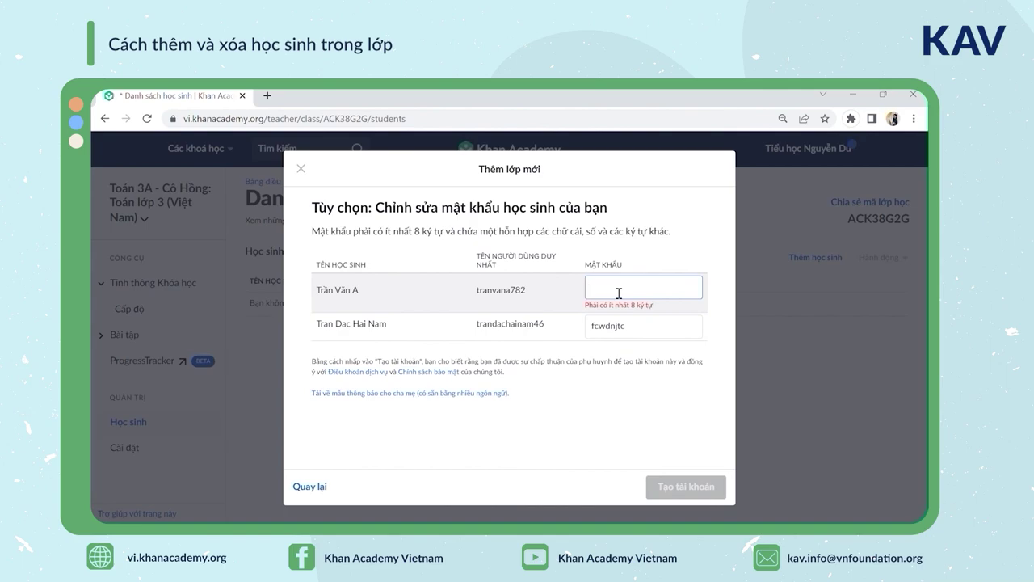
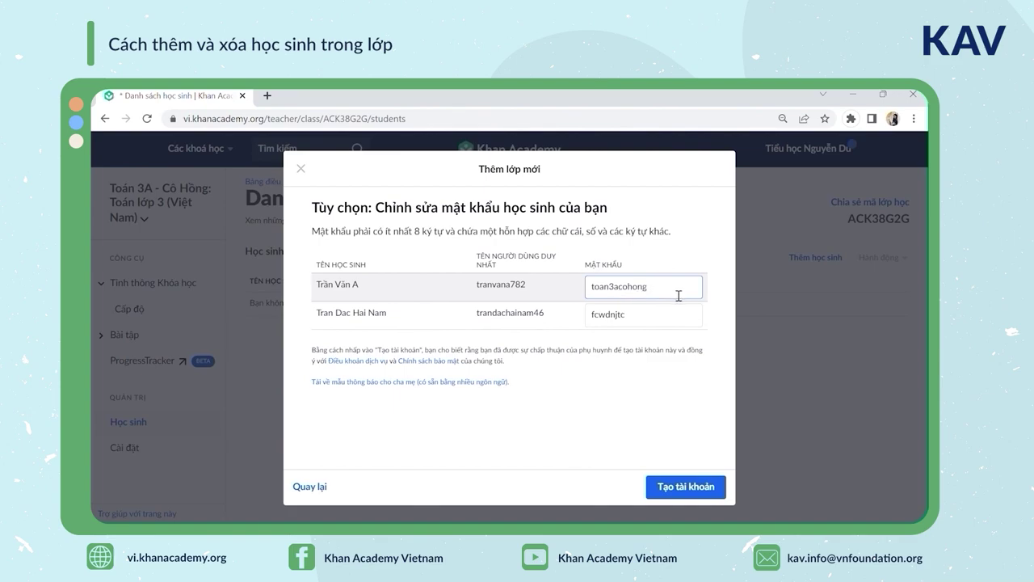
{"action": "left_click_drag", "start_coordinate": [679, 294], "coordinate": [568, 302]}
{"action": "key", "text": "ctrl+c"}
{"action": "double_click", "coordinate": [617, 320]}
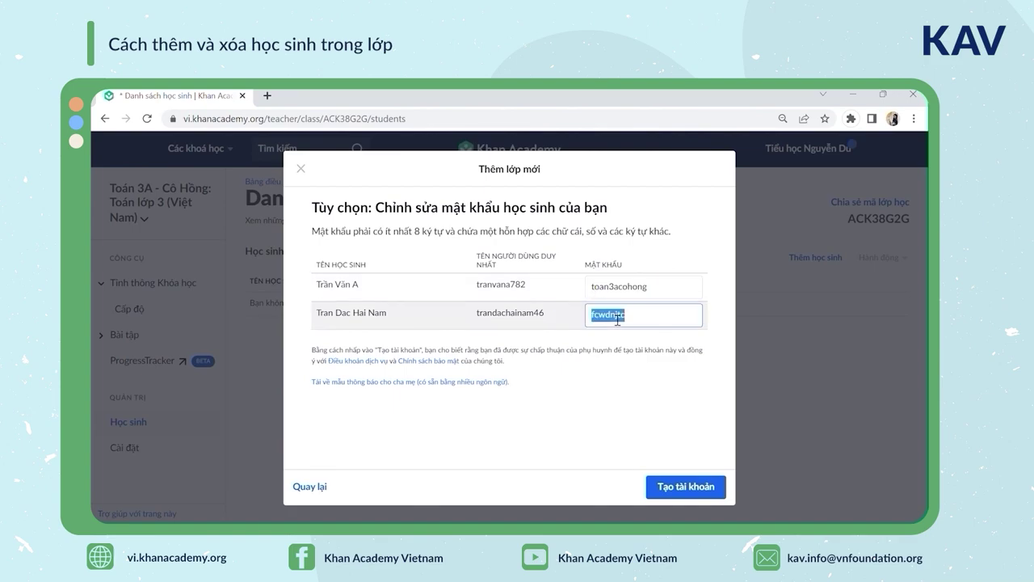
{"action": "key", "text": "ctrl+v"}
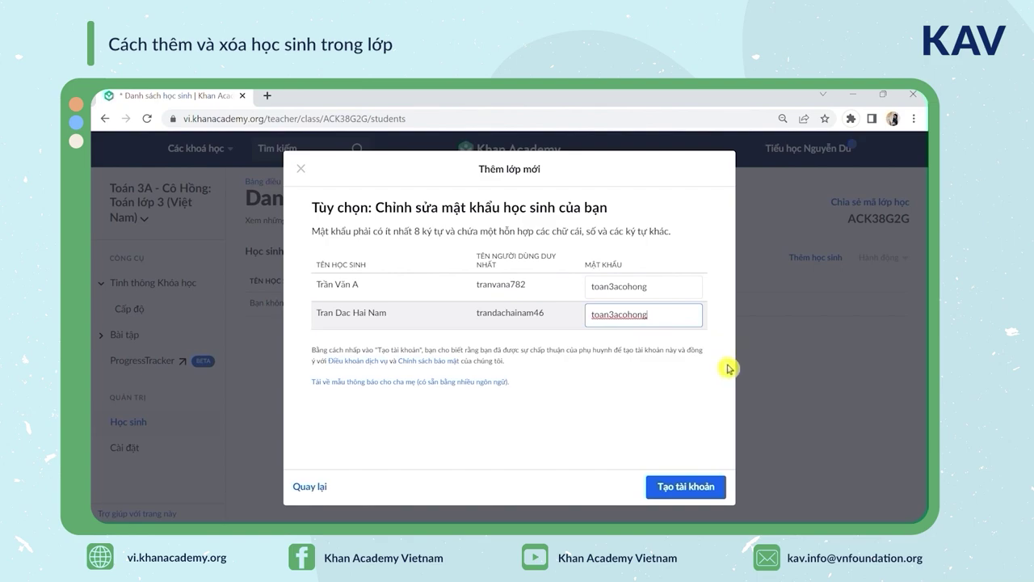
{"action": "left_click", "coordinate": [715, 486]}
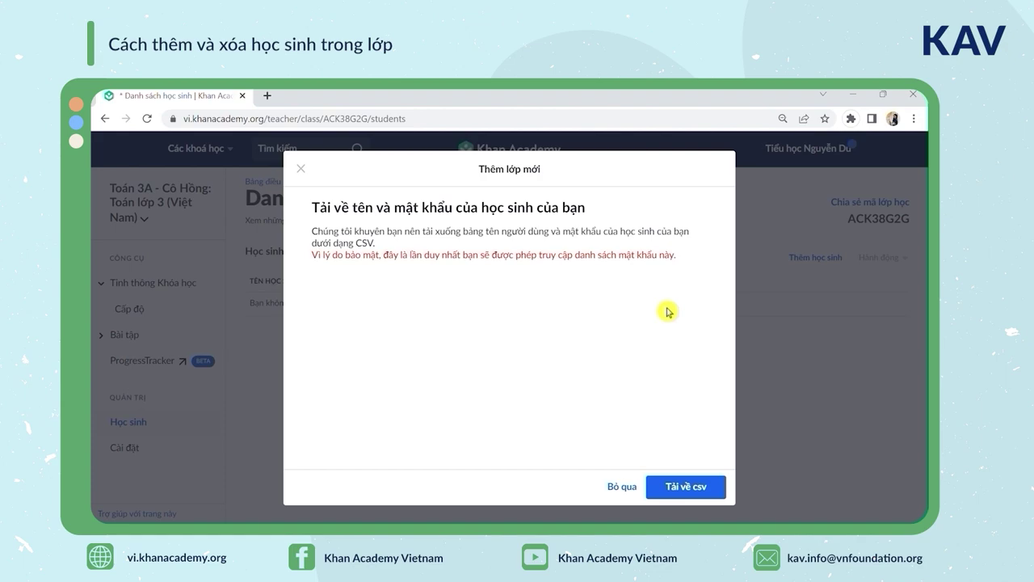
Download the student logins as CSV and continue back to the two-student roster
{"action": "left_click", "coordinate": [686, 487]}
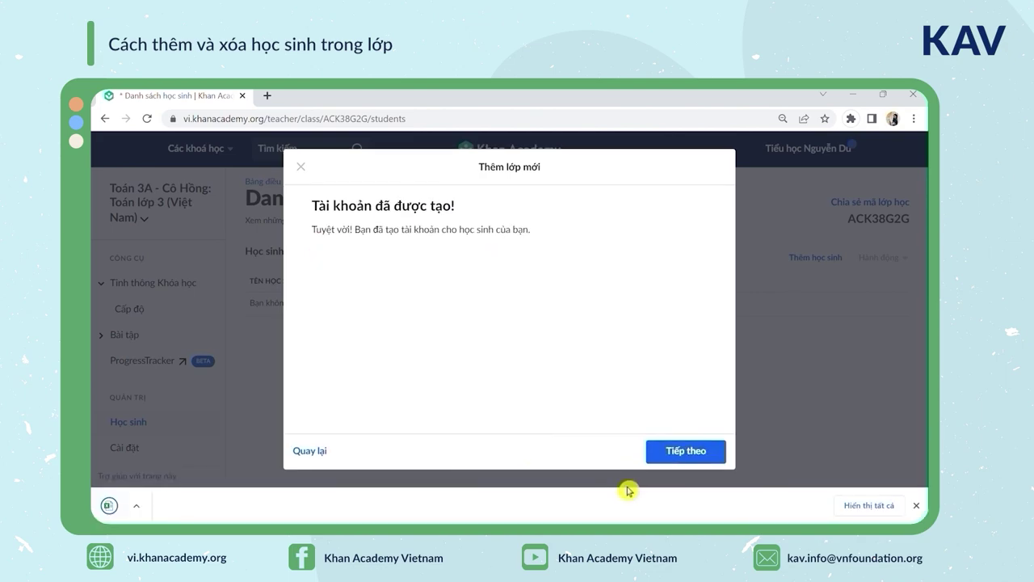
{"action": "left_click", "coordinate": [109, 505]}
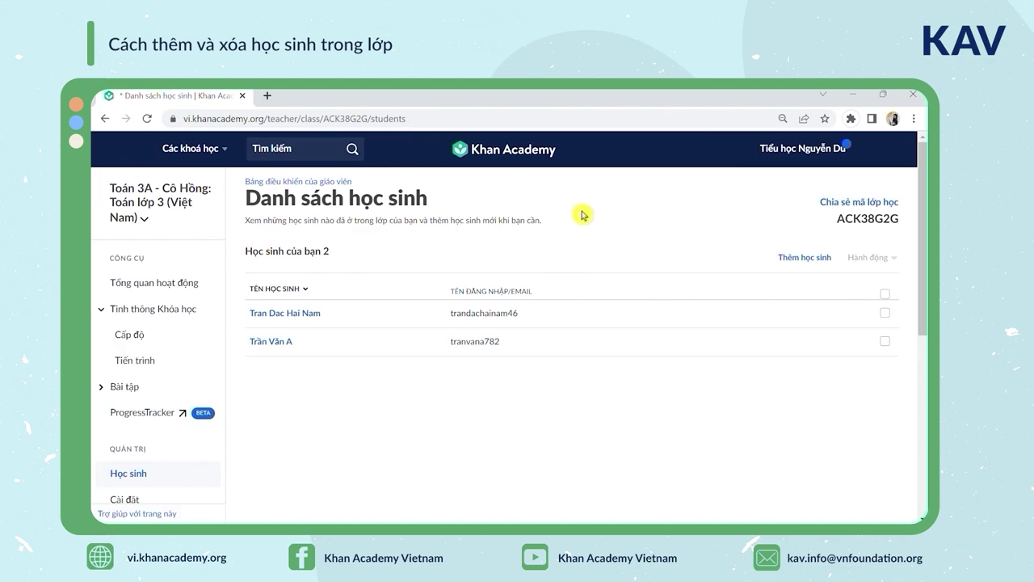
Remove the student in the second row from the class via Actions, confirming the removal
{"action": "left_click", "coordinate": [885, 341]}
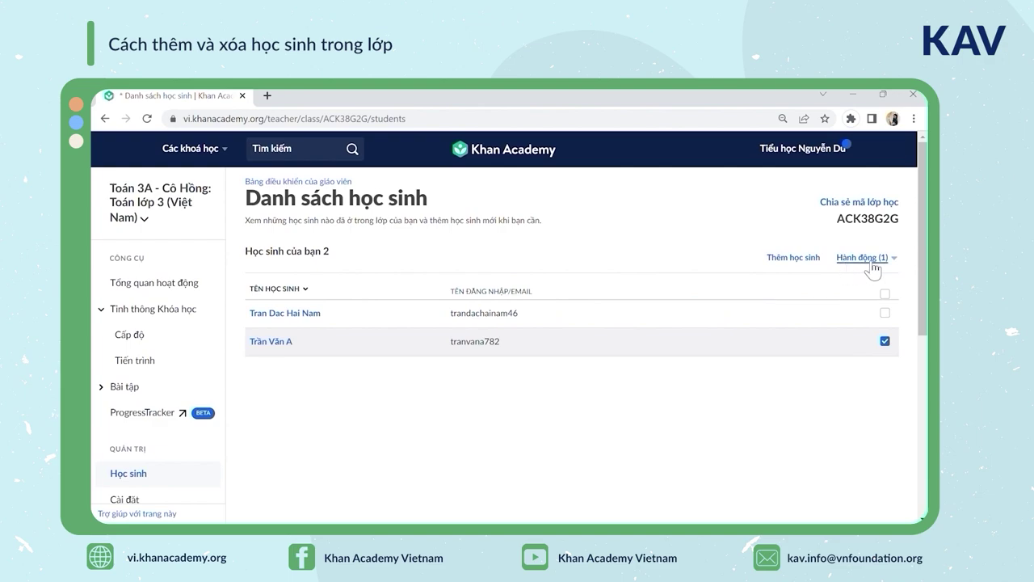
{"action": "left_click", "coordinate": [872, 266]}
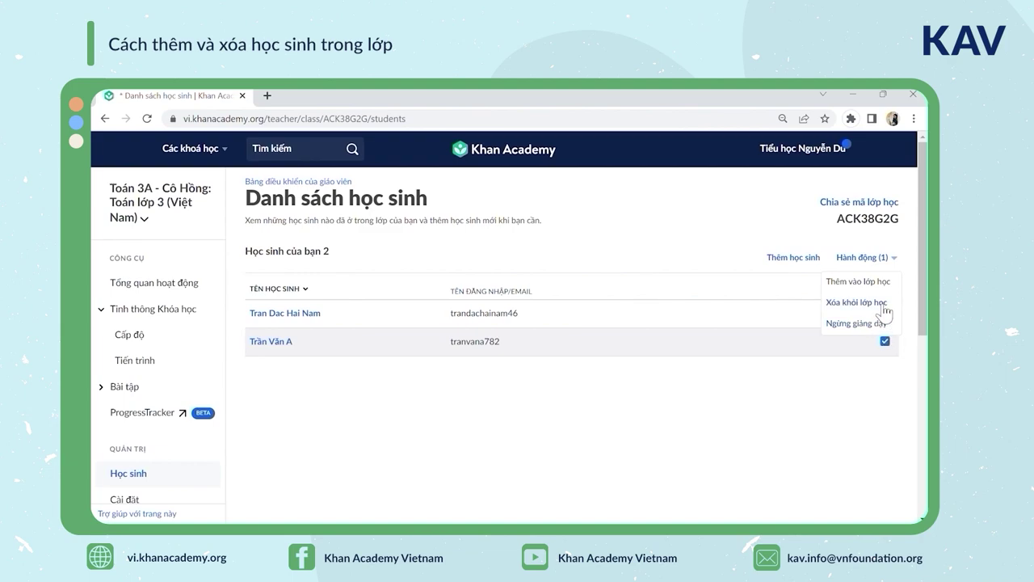
{"action": "left_click", "coordinate": [867, 309]}
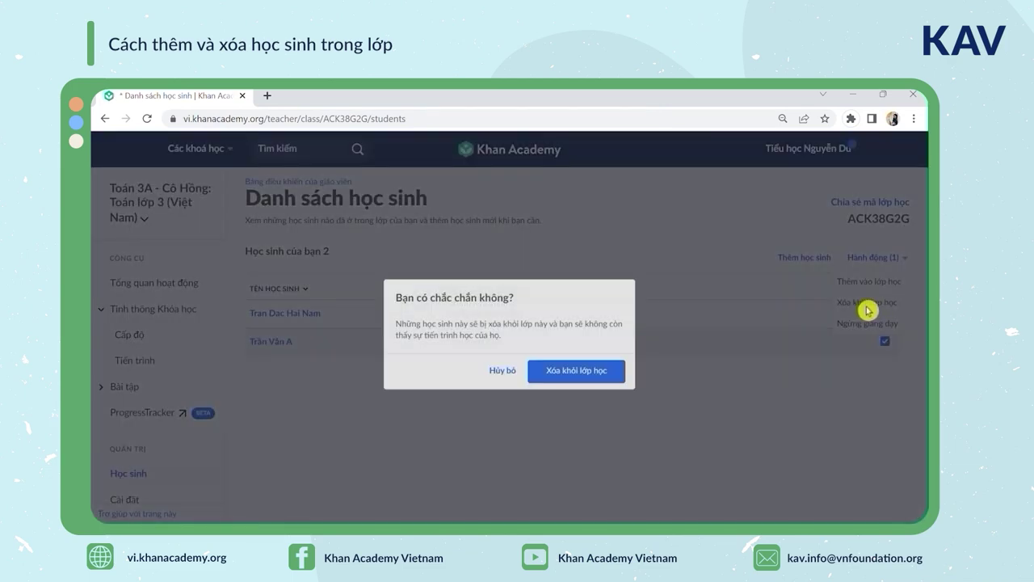
{"action": "left_click", "coordinate": [578, 365]}
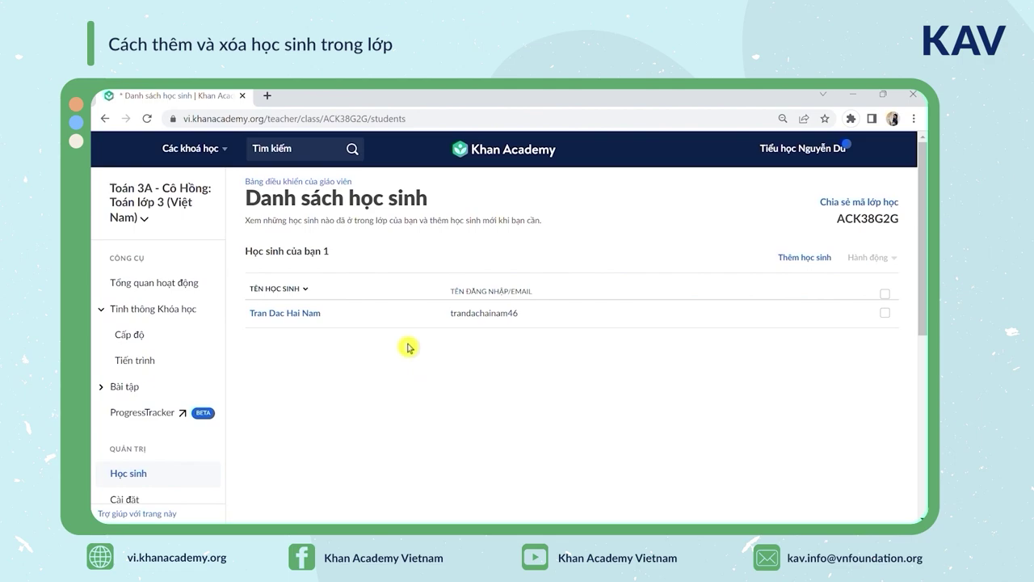
Go to the teacher dashboard from the account menu, dismissing the new-class prompt without creating one
{"action": "left_click", "coordinate": [804, 149]}
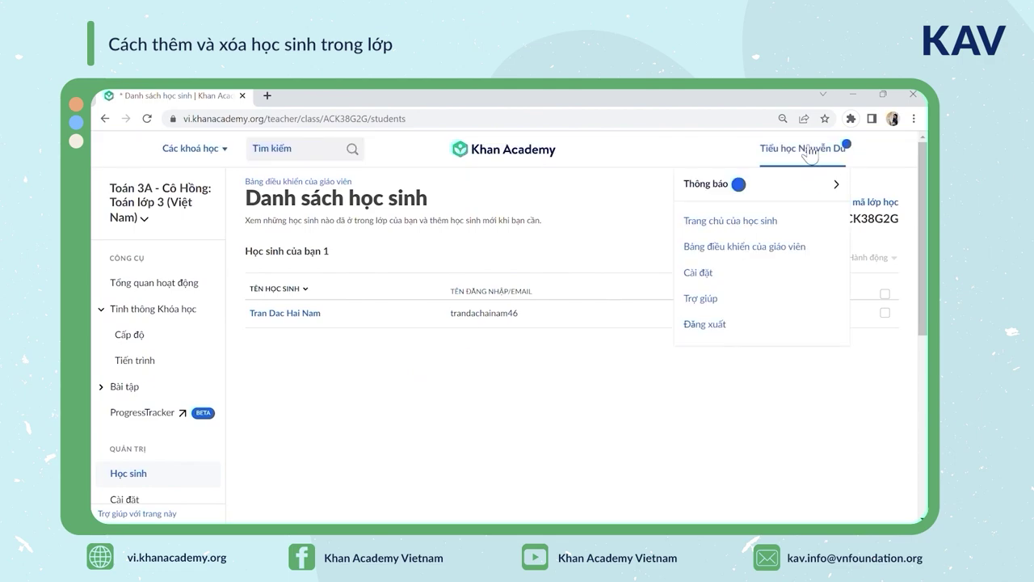
{"action": "left_click", "coordinate": [796, 250]}
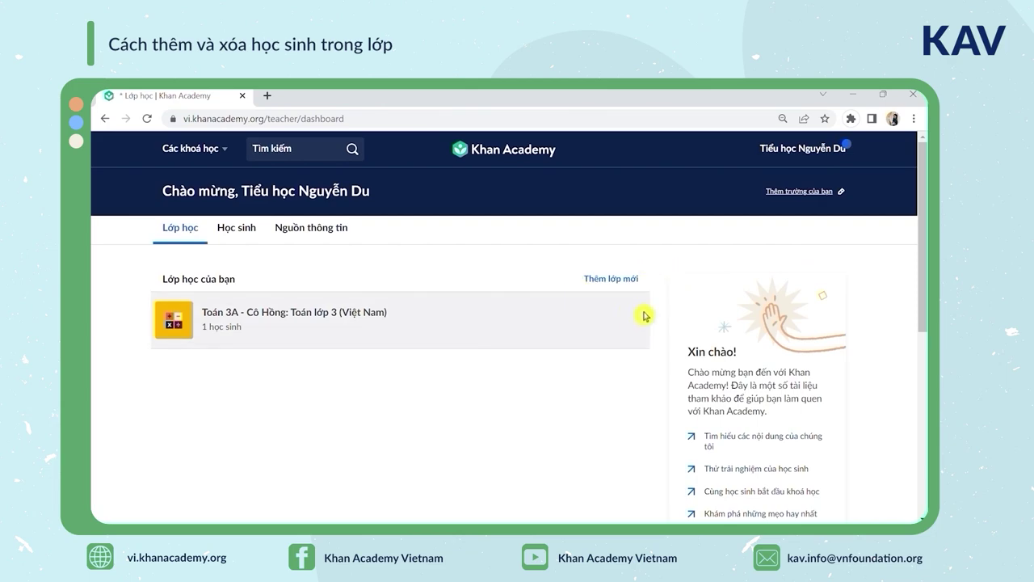
{"action": "left_click", "coordinate": [627, 281]}
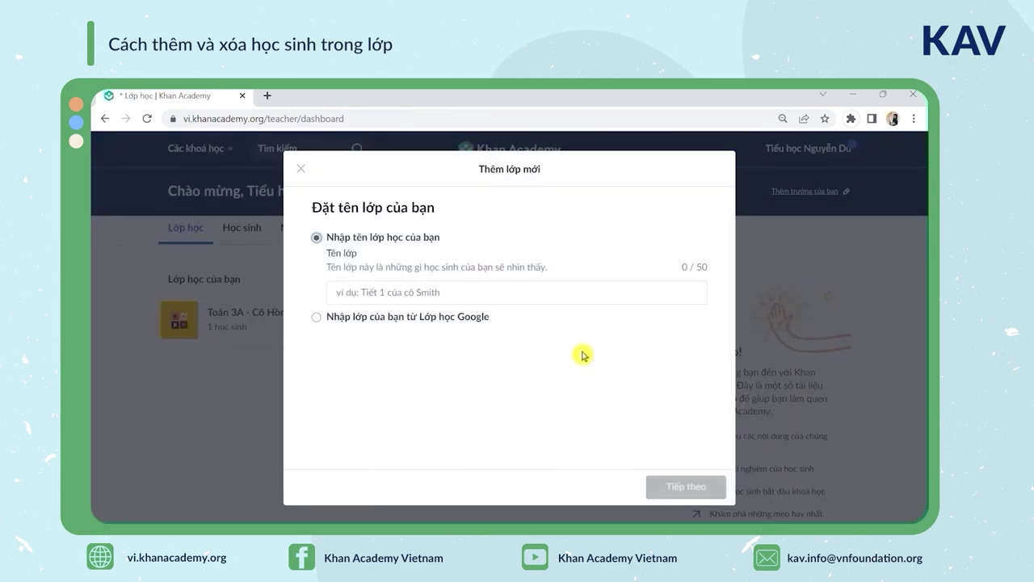
{"action": "key", "text": "Escape"}
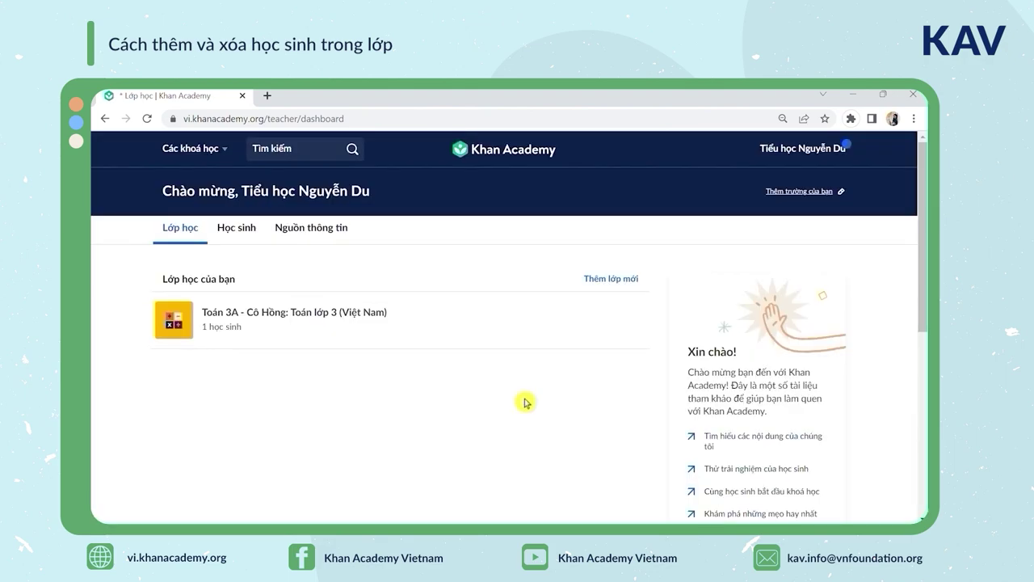